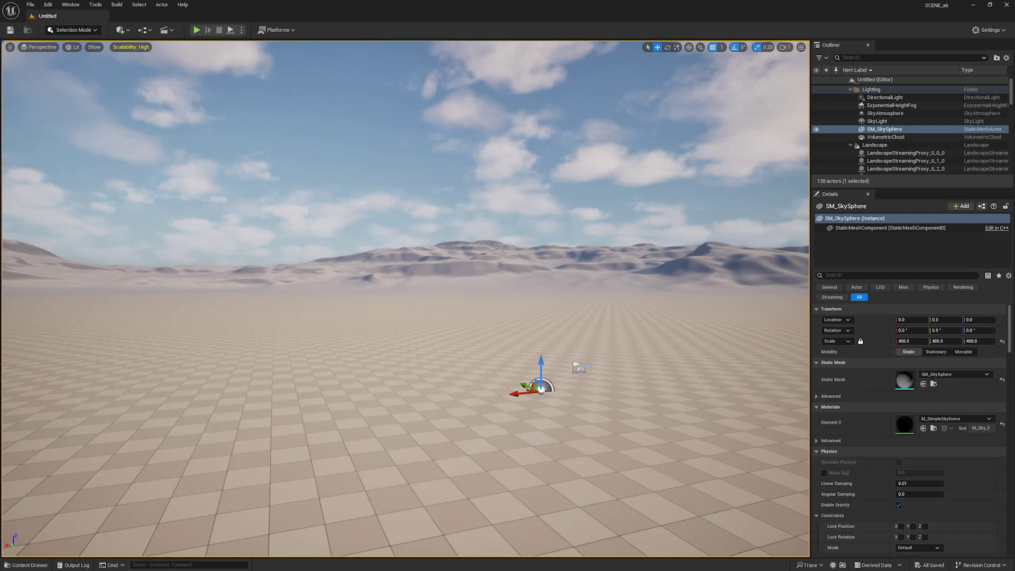
Make a Falling_Leaf folder in Scene_Content, open it, and import the red leaf texture.
key("ctrl+space")
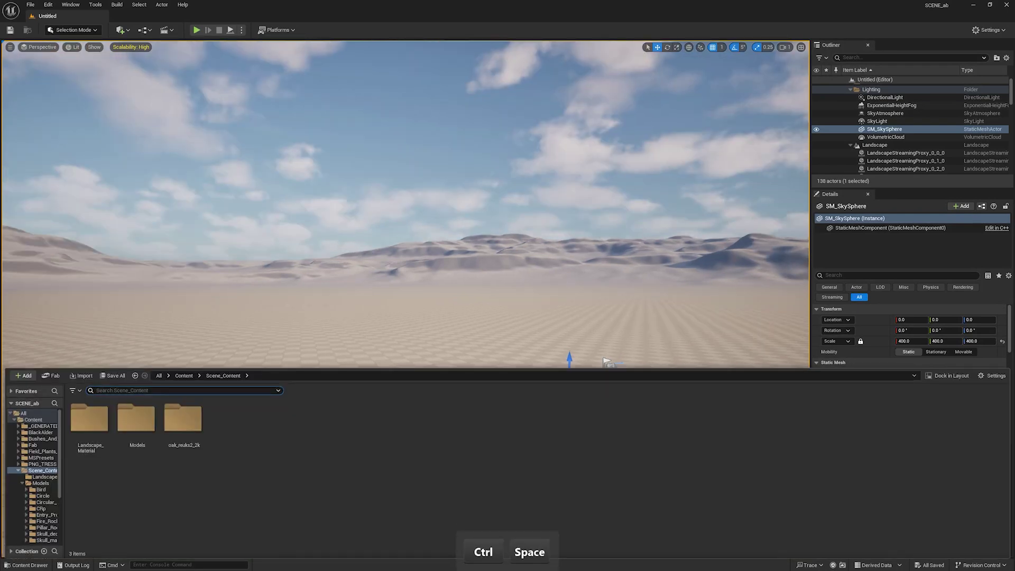
key("shift")
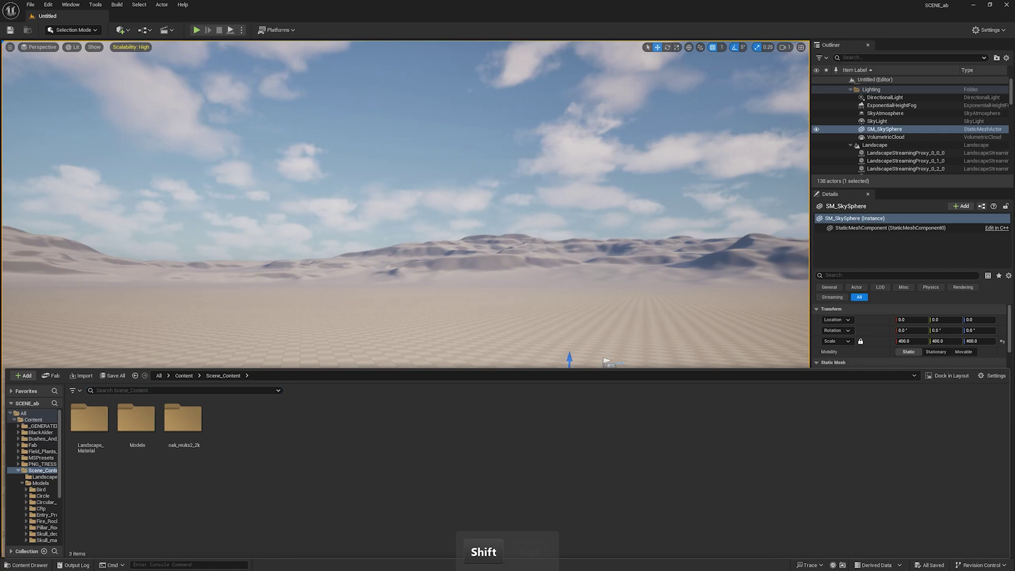
key("ctrl+shift+n")
type("Leaf")
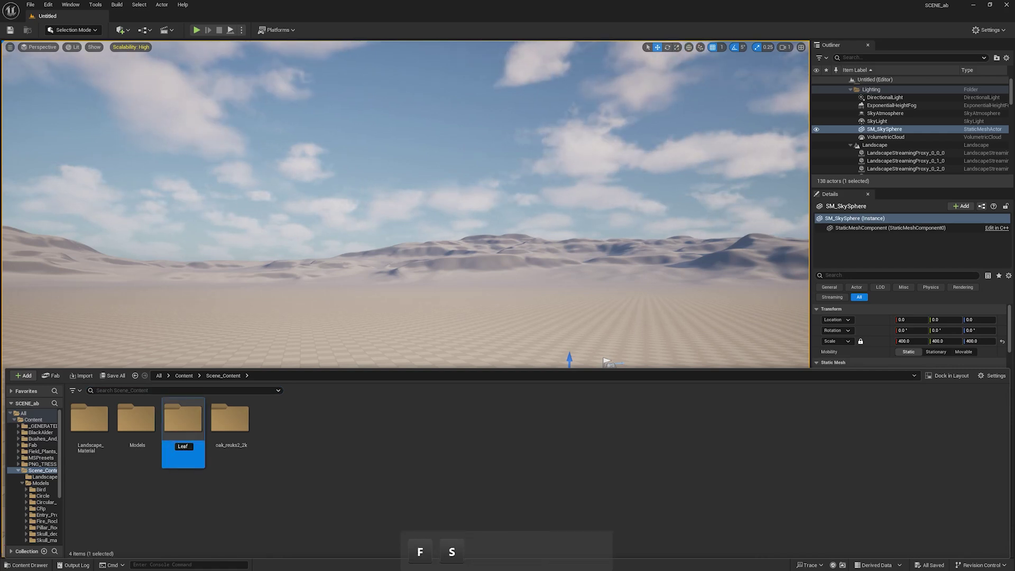
key("BackSpace")
key("BackSpace")
key("BackSpace")
key("BackSpace")
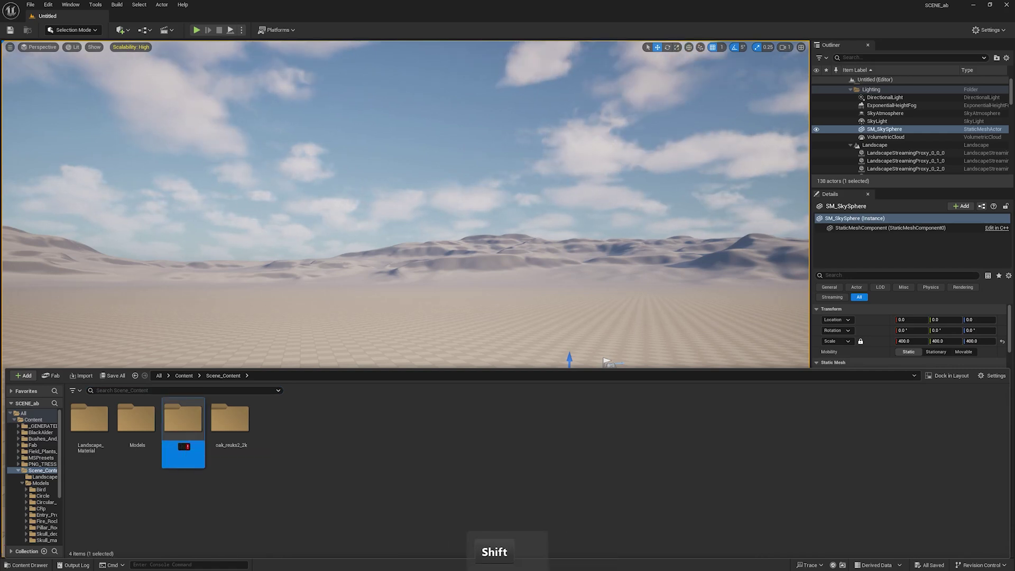
type("Falling")
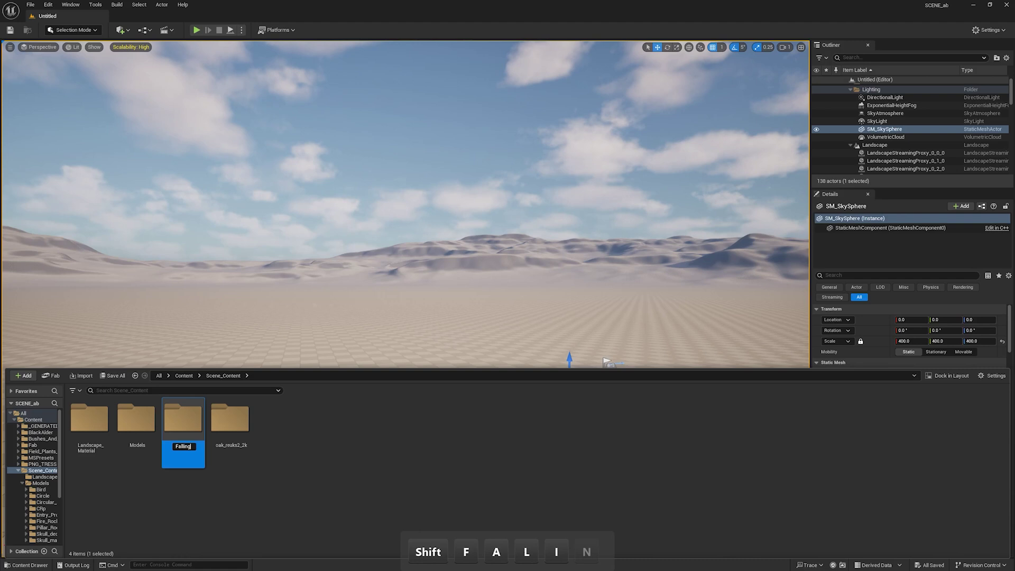
type("_")
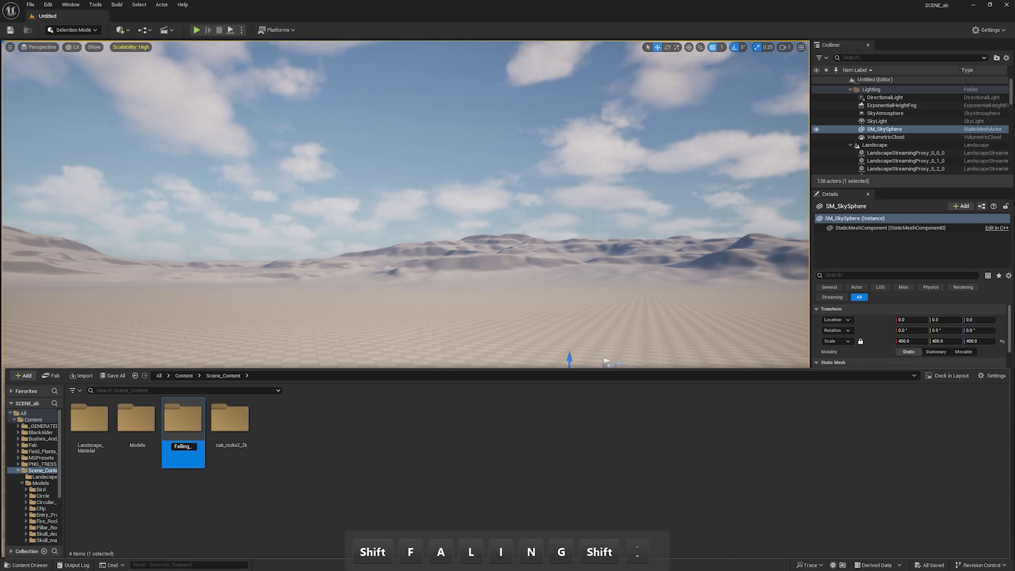
type("Lea")
type("f")
key("Return")
double_click(183, 420)
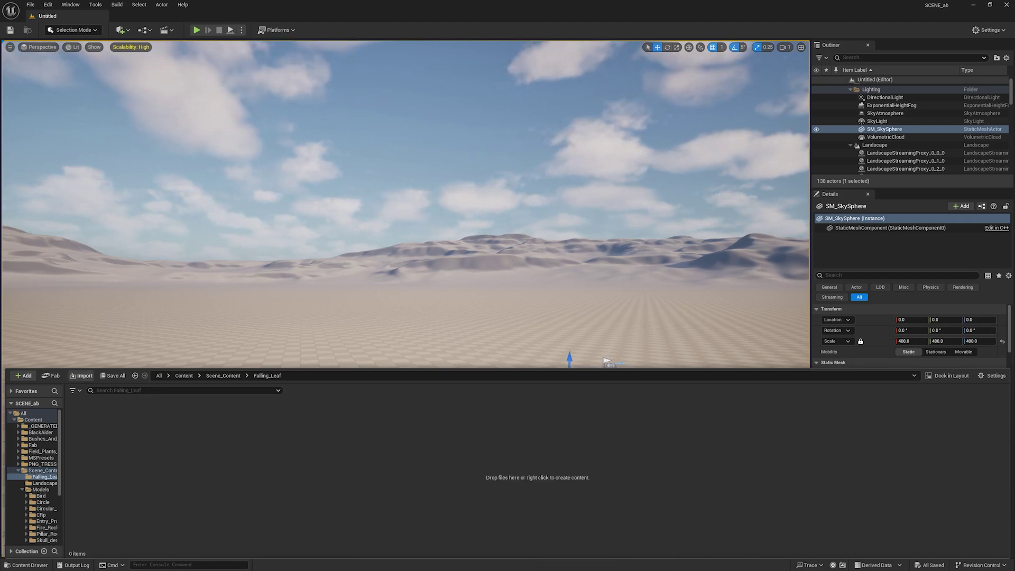
left_click(82, 376)
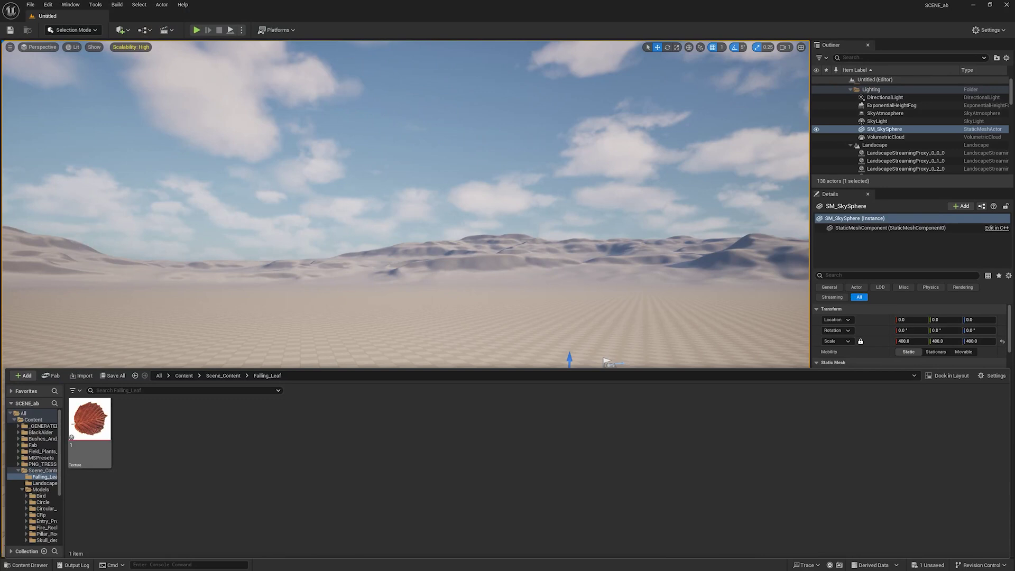
Create a material from the leaf texture and name it Falling_Leaf.
right_click(90, 426)
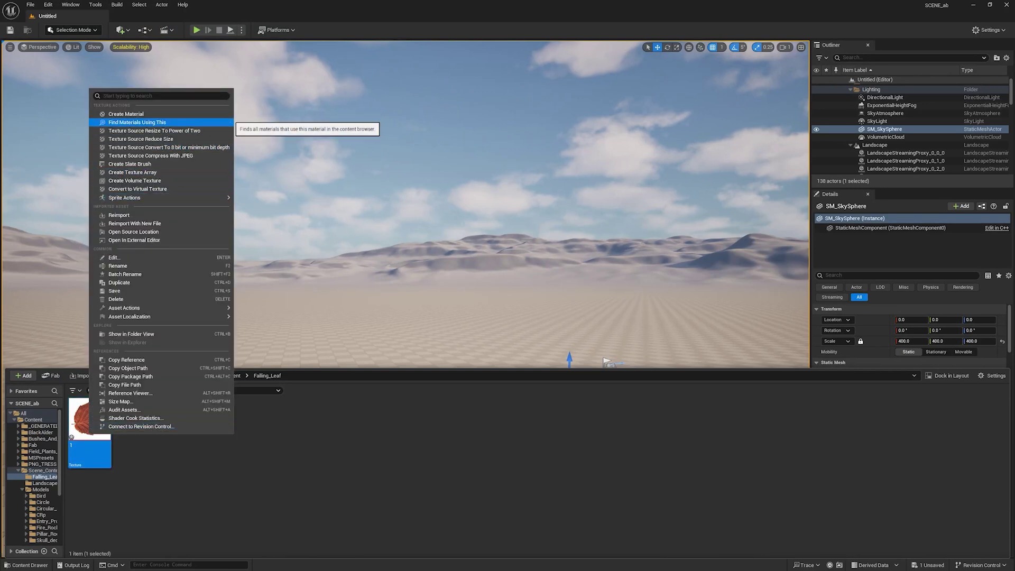
left_click(126, 113)
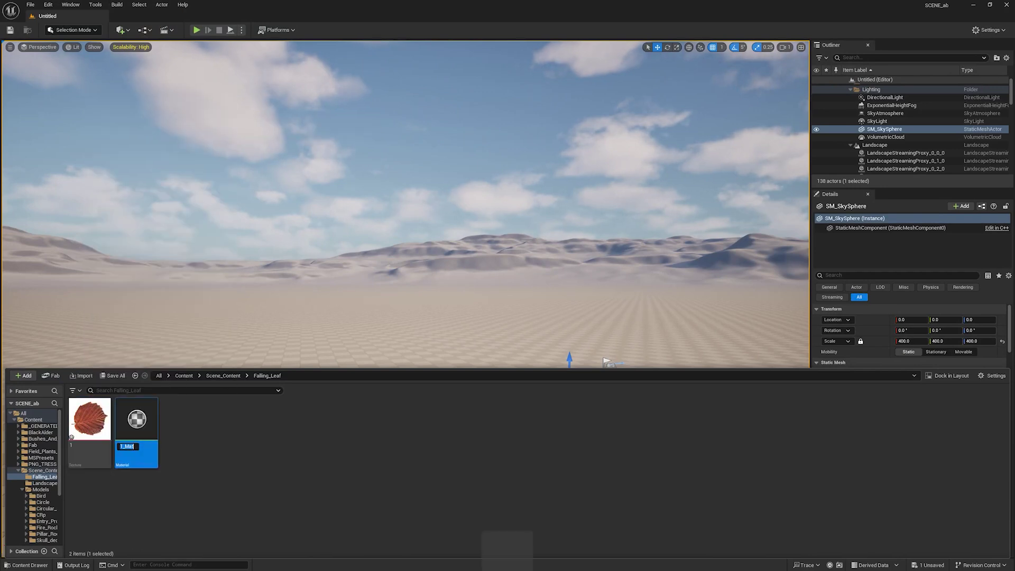
type("Falling_")
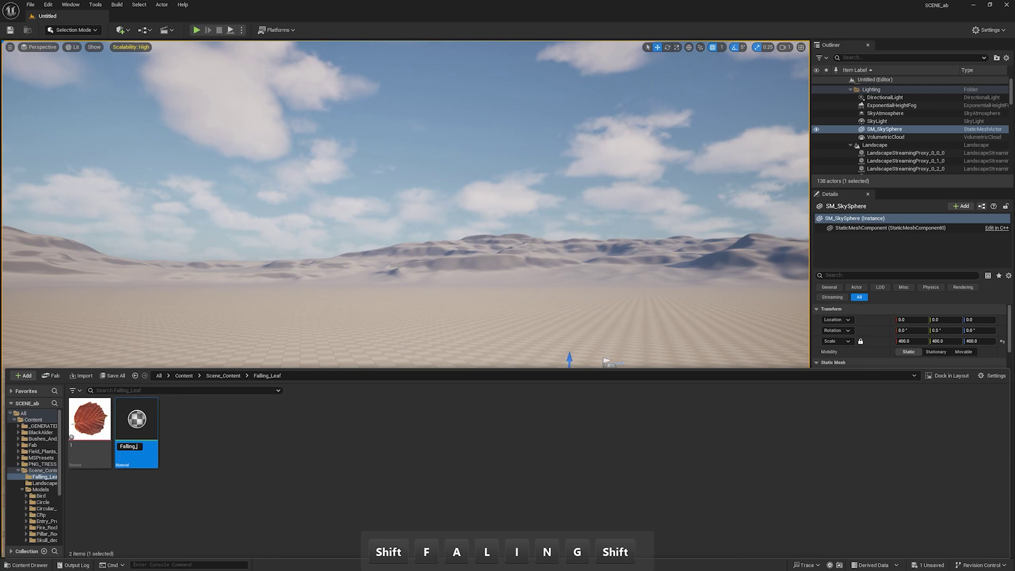
type("Leaf")
key("Return")
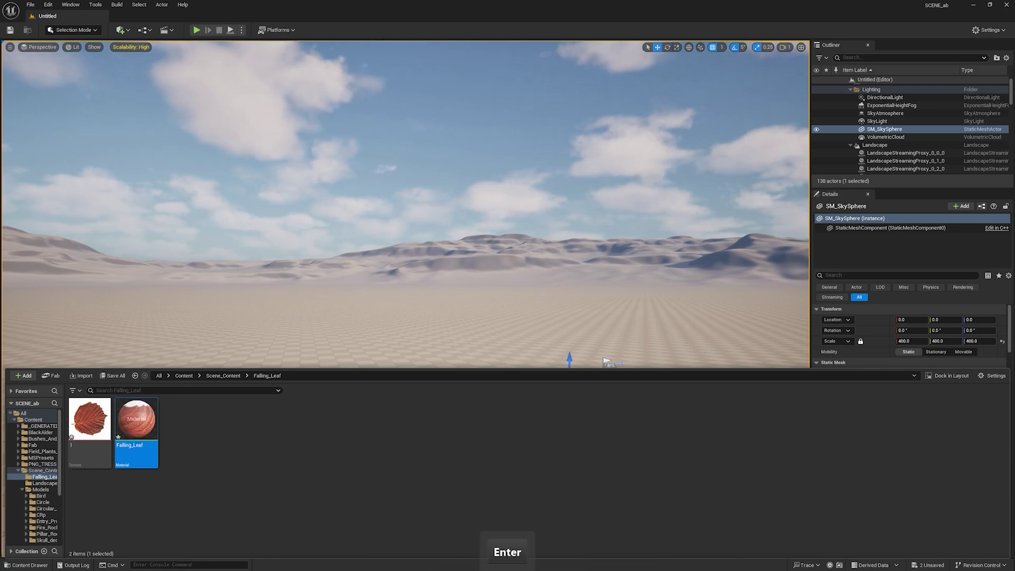
Open the Falling_Leaf material and move the Texture Sample node to the left.
double_click(136, 419)
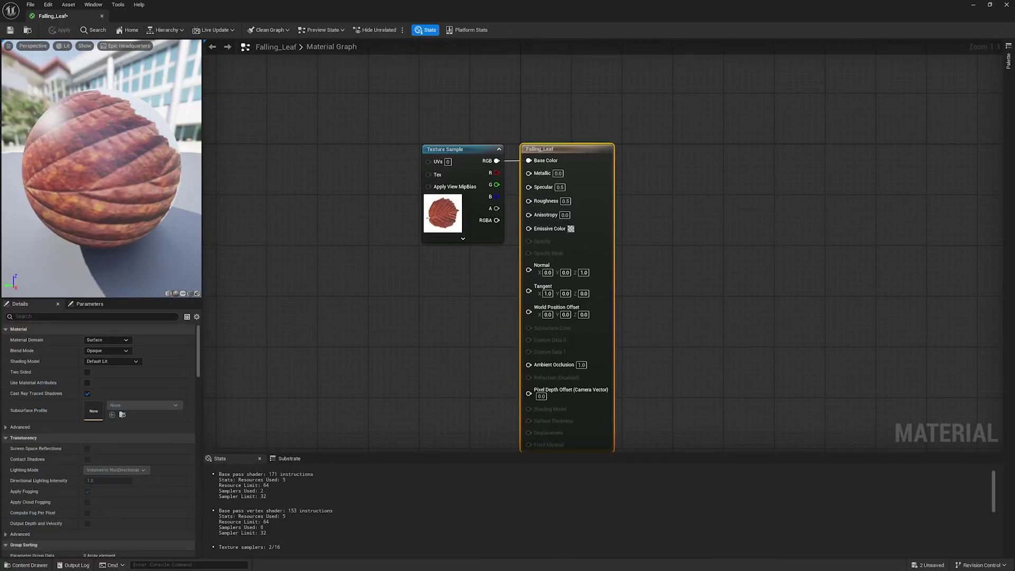
left_click_drag(381, 146, 247, 143)
right_click_drag(396, 238, 559, 204)
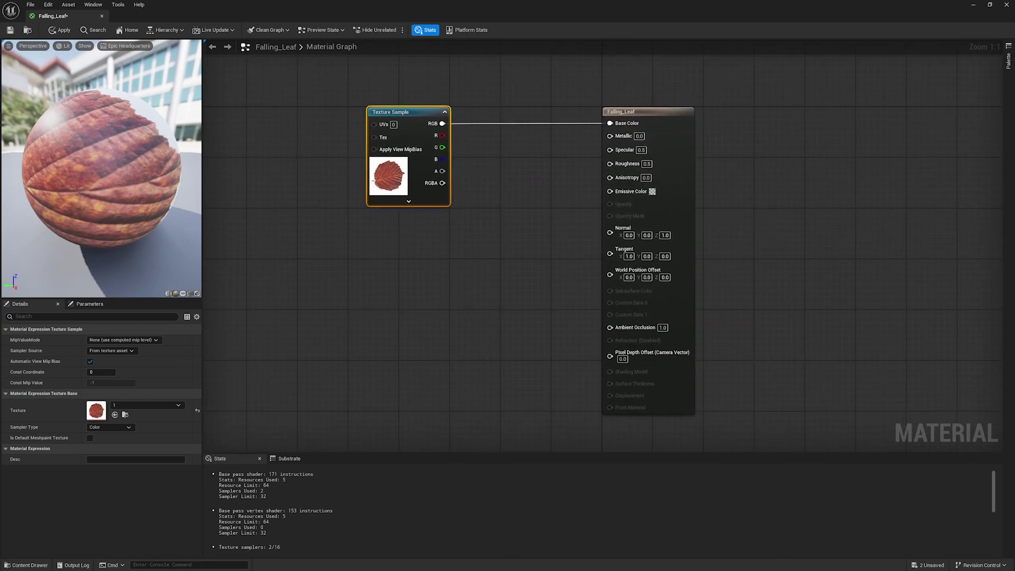
left_click_drag(409, 111, 339, 105)
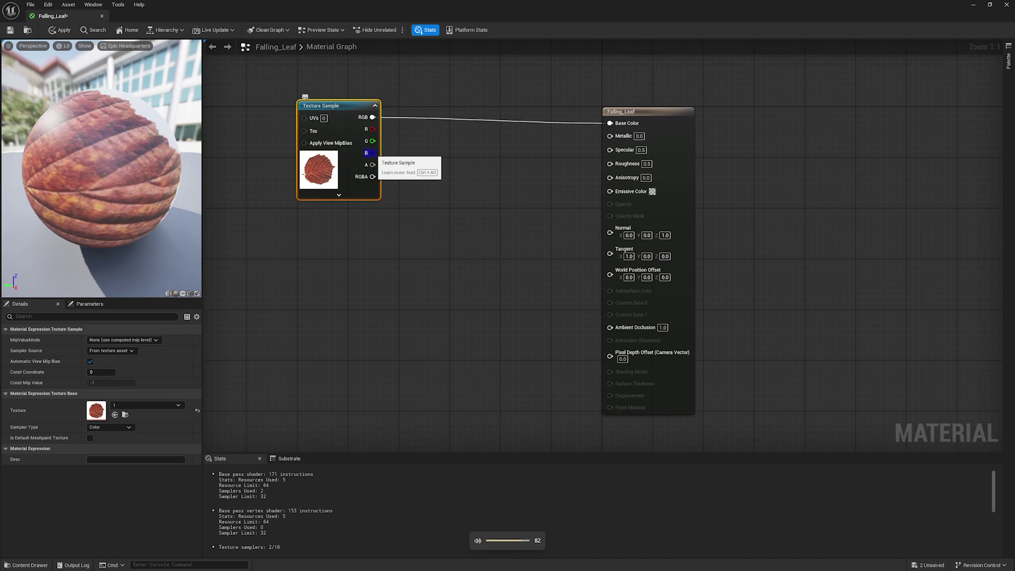
Add a OneMinus (1-x) node and wire the texture's B channel into it.
right_click(494, 216)
type("1-")
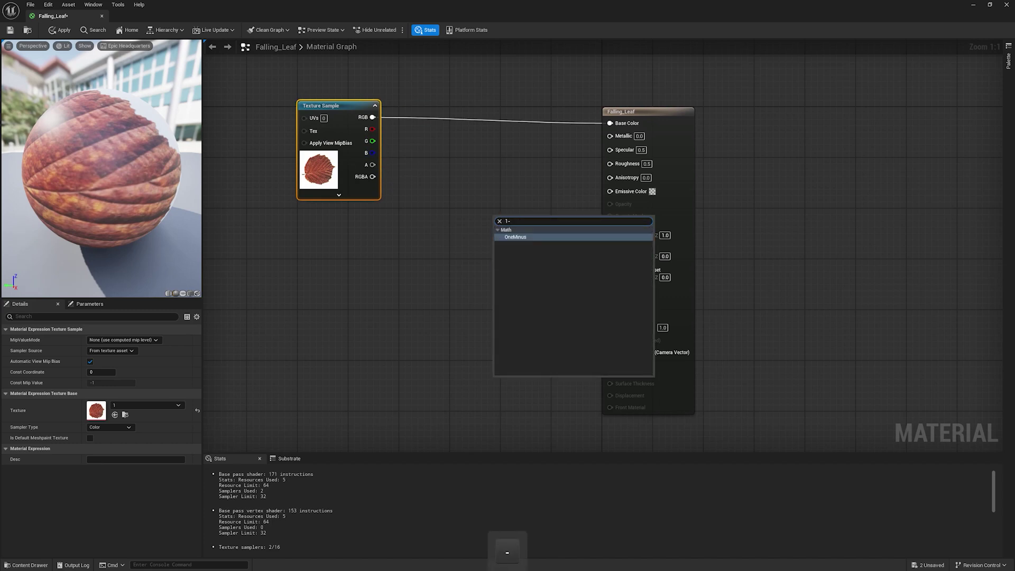
key("Return")
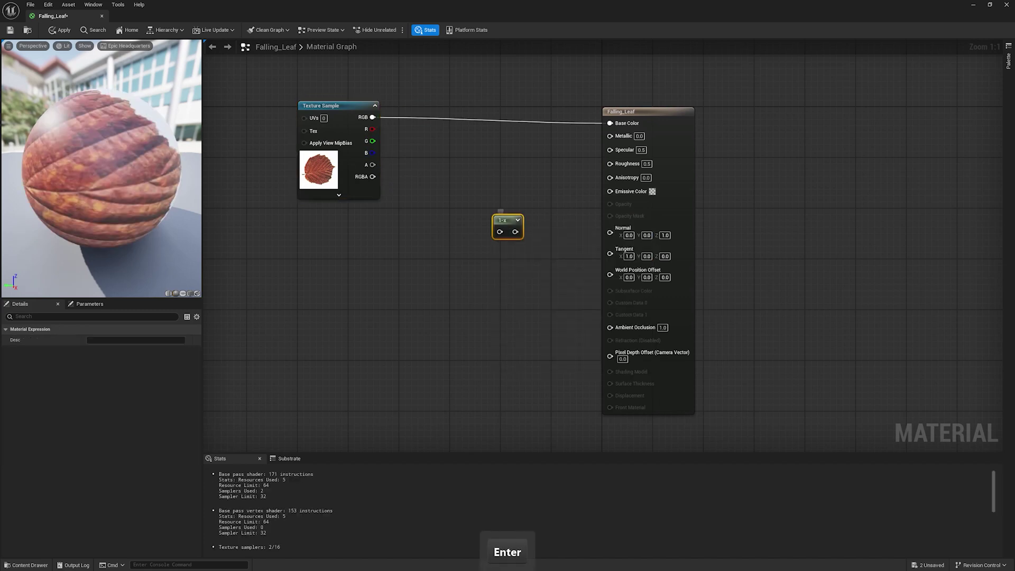
left_click_drag(502, 214, 472, 174)
left_click_drag(373, 153, 546, 214)
Set the material's Blend Mode to Translucent, keeping the Default Lit shading model.
left_click(667, 169)
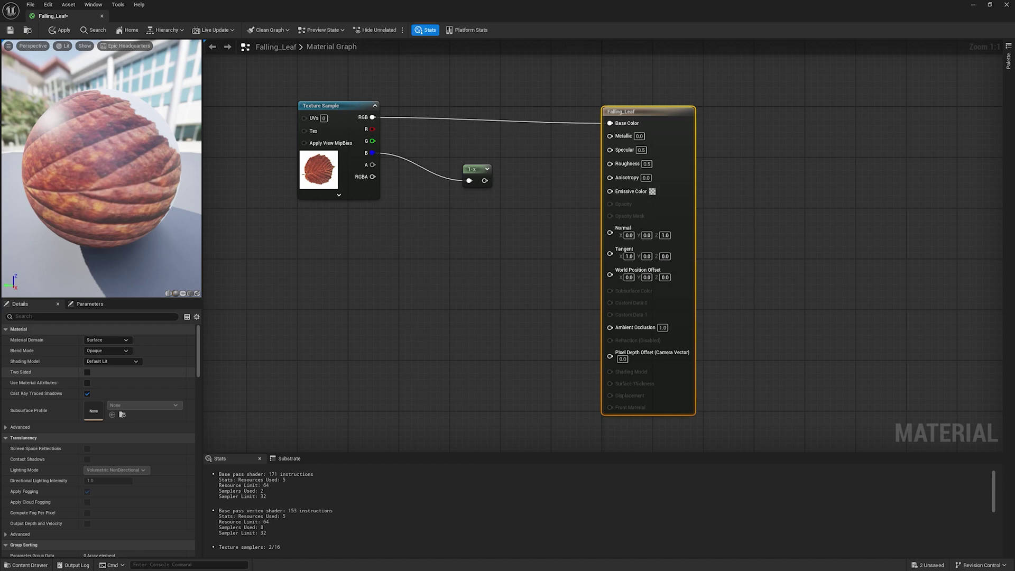
left_click(112, 361)
left_click(105, 377)
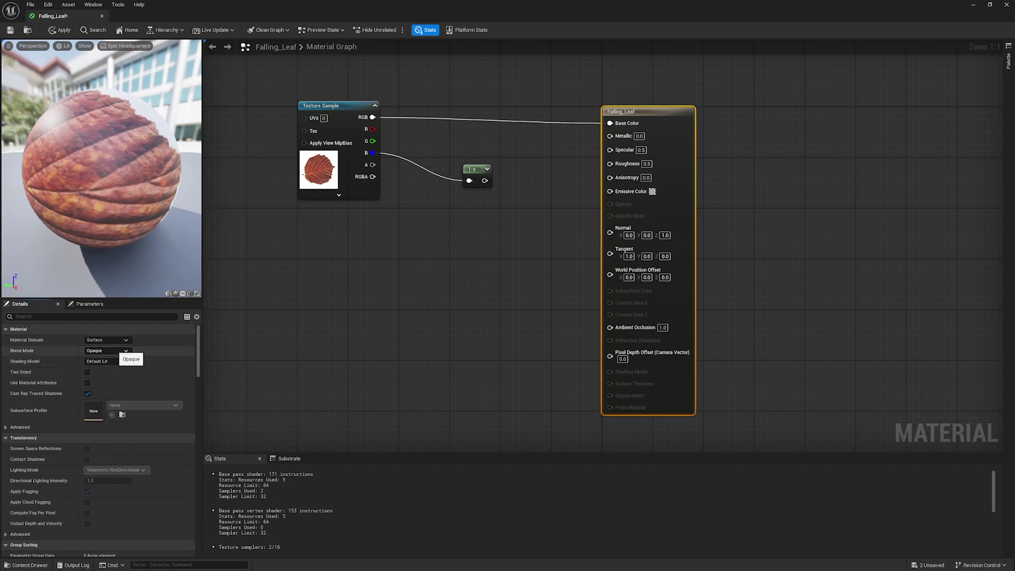
left_click(107, 350)
left_click(106, 373)
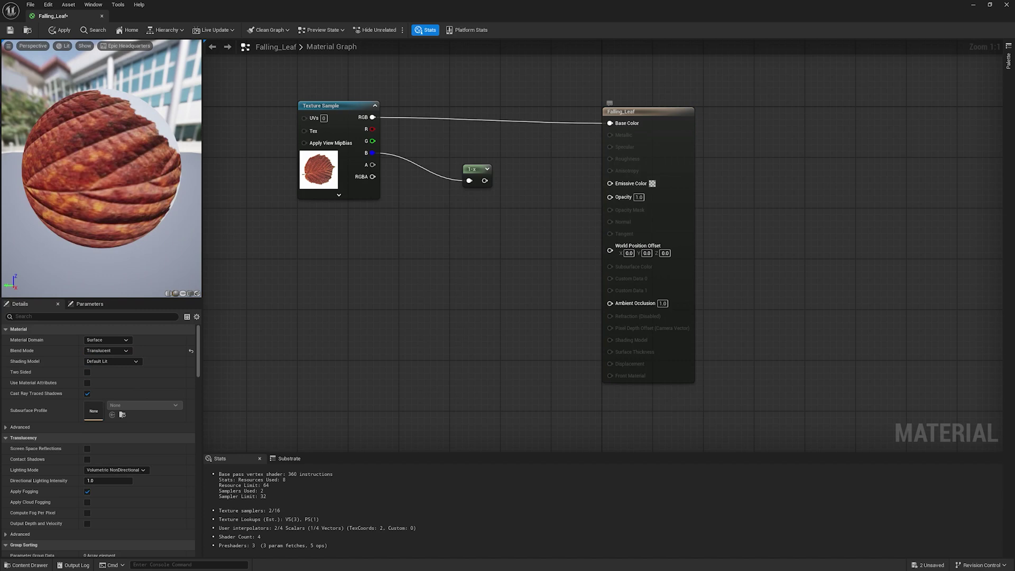
Connect the 1-x output to the material's Opacity input.
left_click(680, 286)
left_click(131, 469)
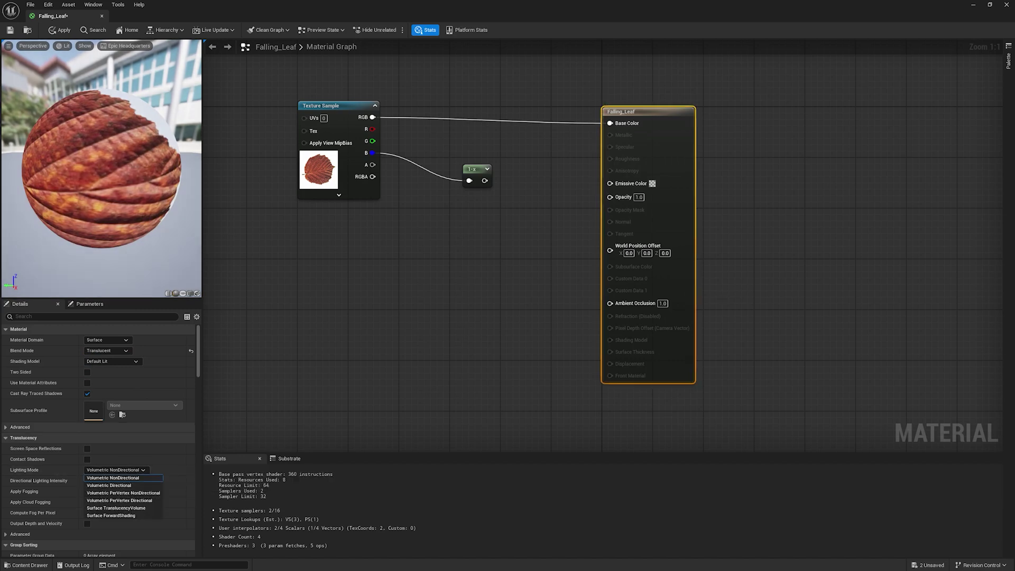
left_click(338, 280)
left_click_drag(485, 180, 611, 196)
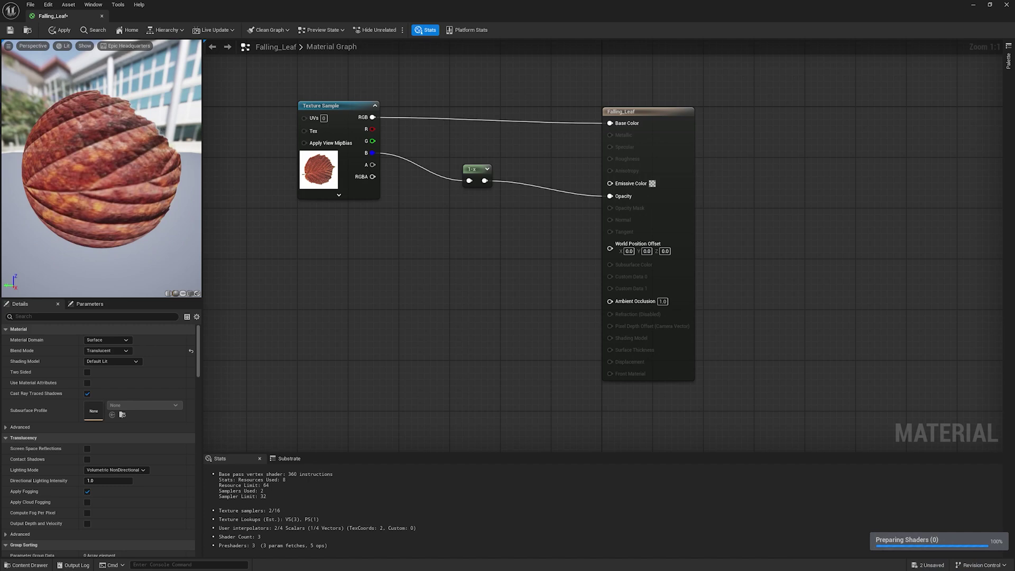
Save the Falling_Leaf material and return to the level, dismissing the save prompt.
key("ctrl+s")
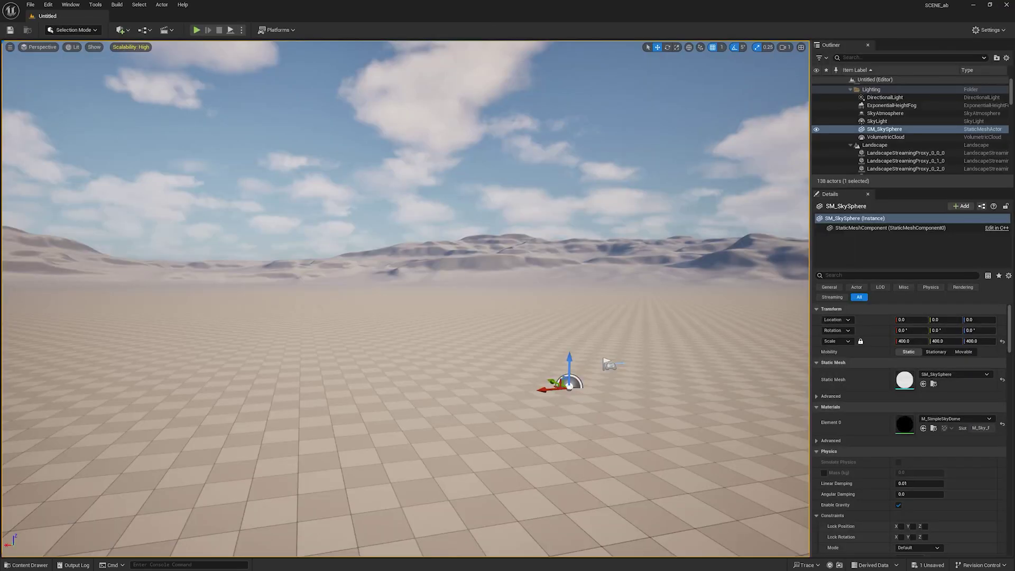
key("ctrl+space")
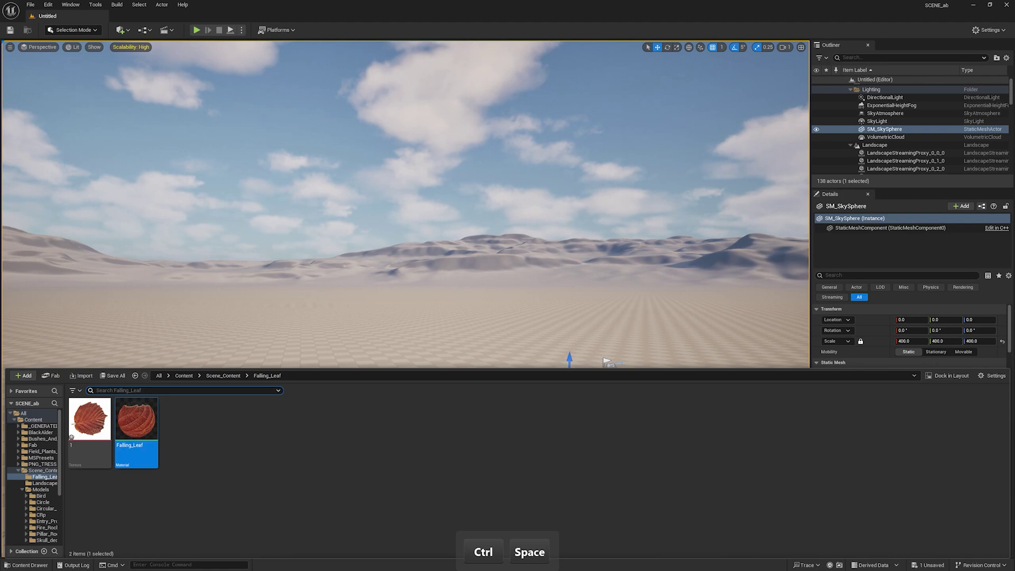
left_click(928, 565)
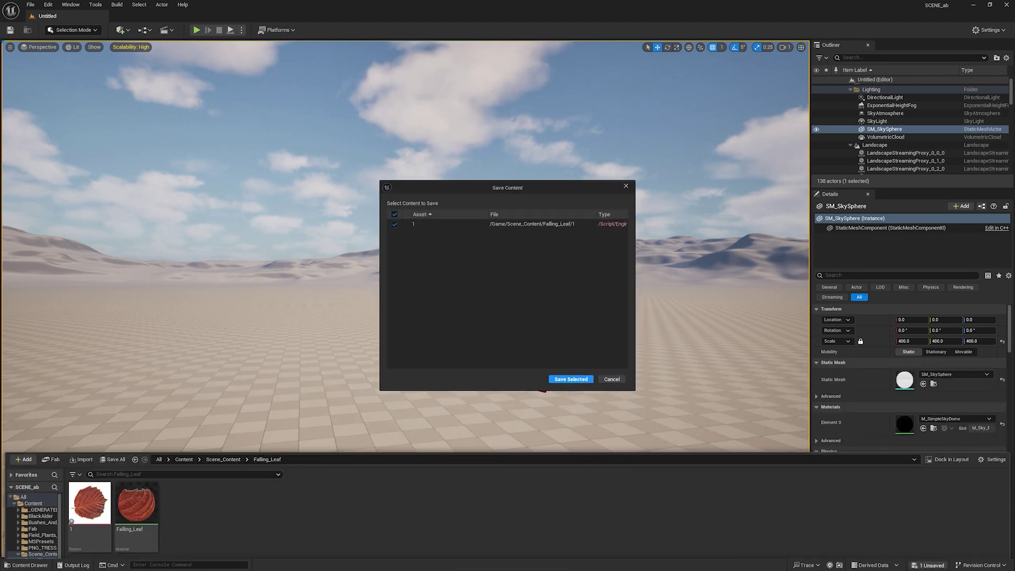
left_click(610, 379)
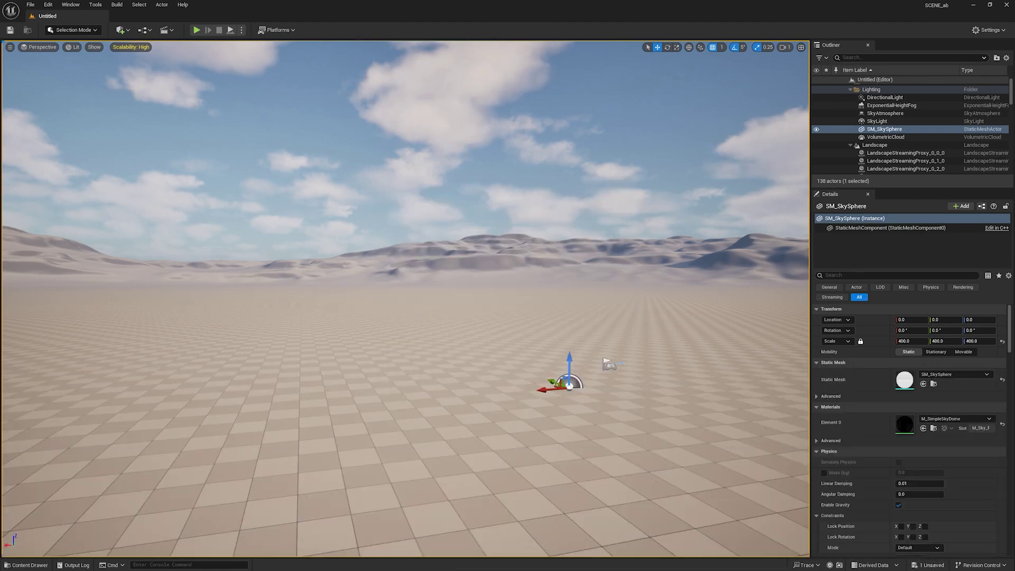
key("ctrl+space")
Add a Niagara System to the Falling_Leaf folder using the BlowingParticles template.
key("ctrl+1")
right_click(231, 449)
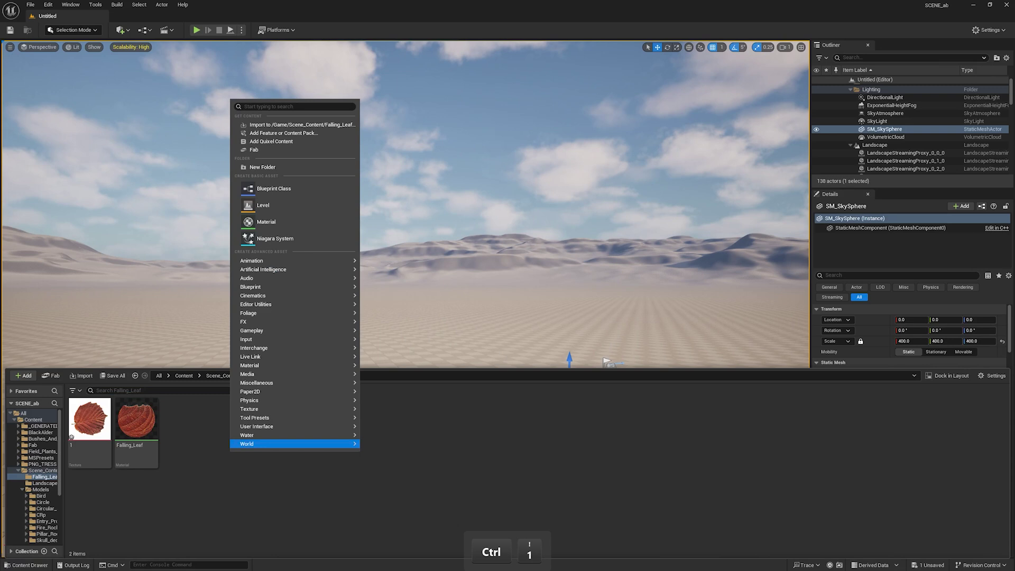
left_click(274, 239)
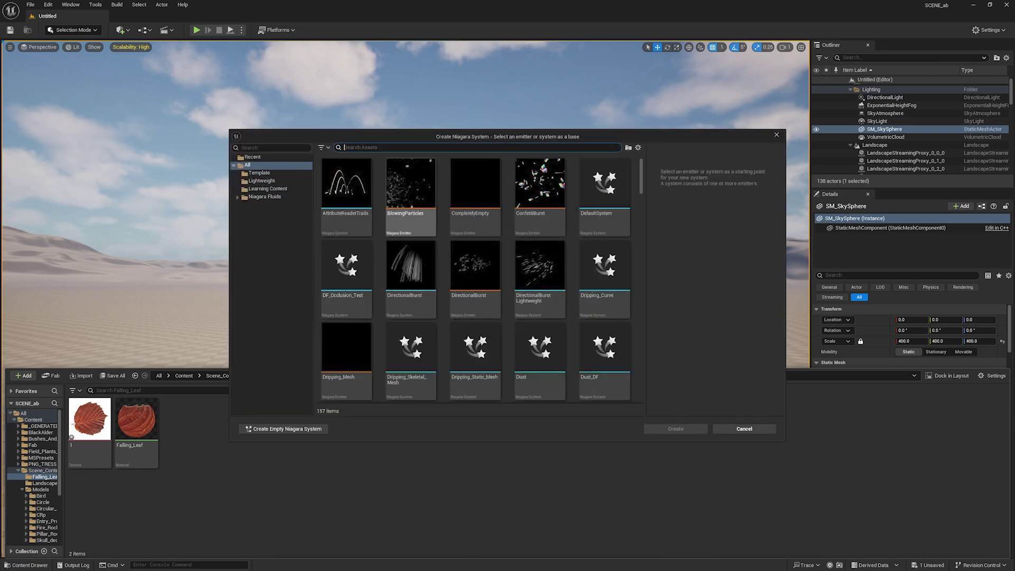
left_click(411, 200)
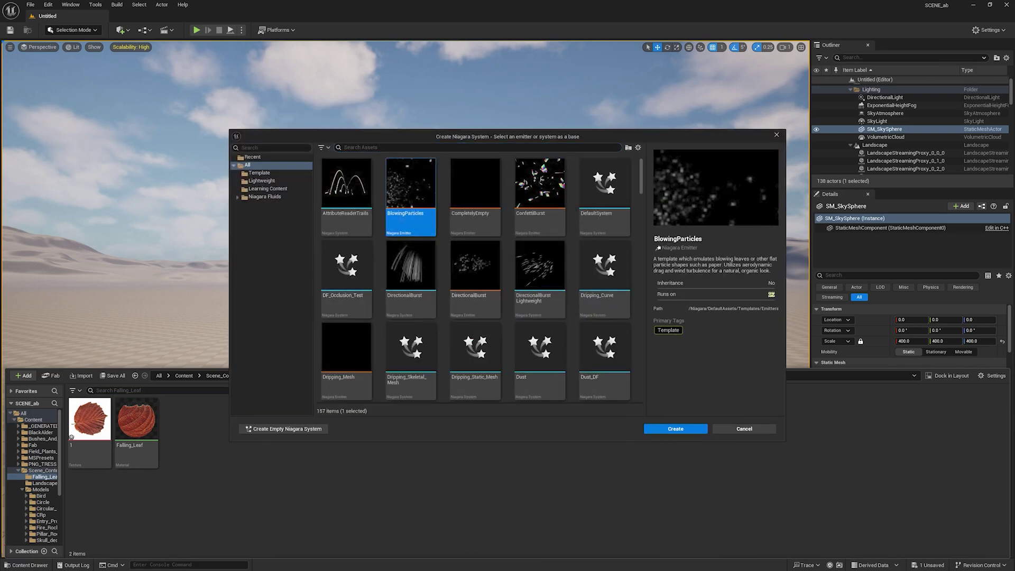
left_click(675, 428)
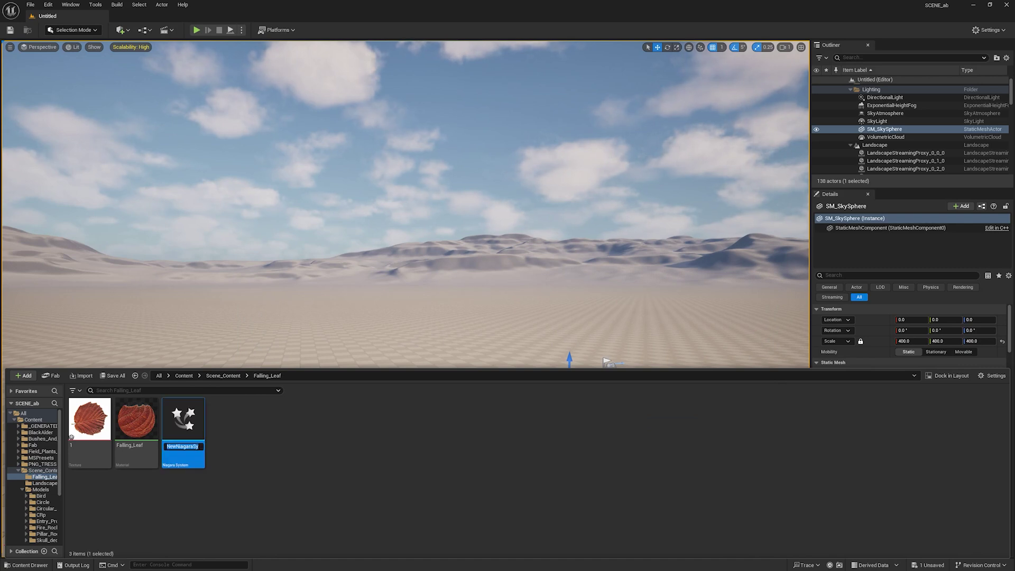
Rename the system to Niagara_Falling_Leafs and open it in the Niagara editor.
key("shift")
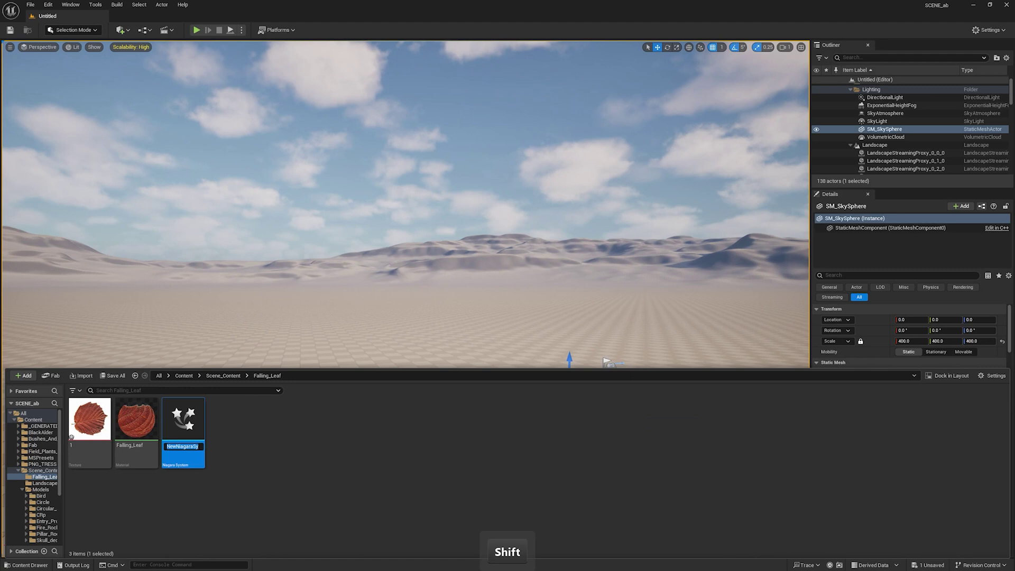
type("Niagara_Fa")
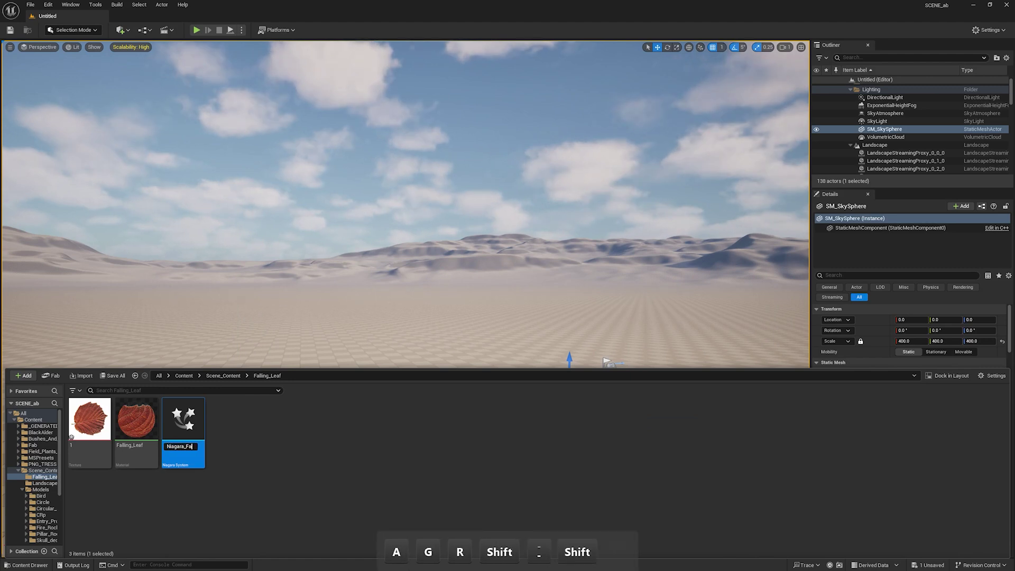
type("lli")
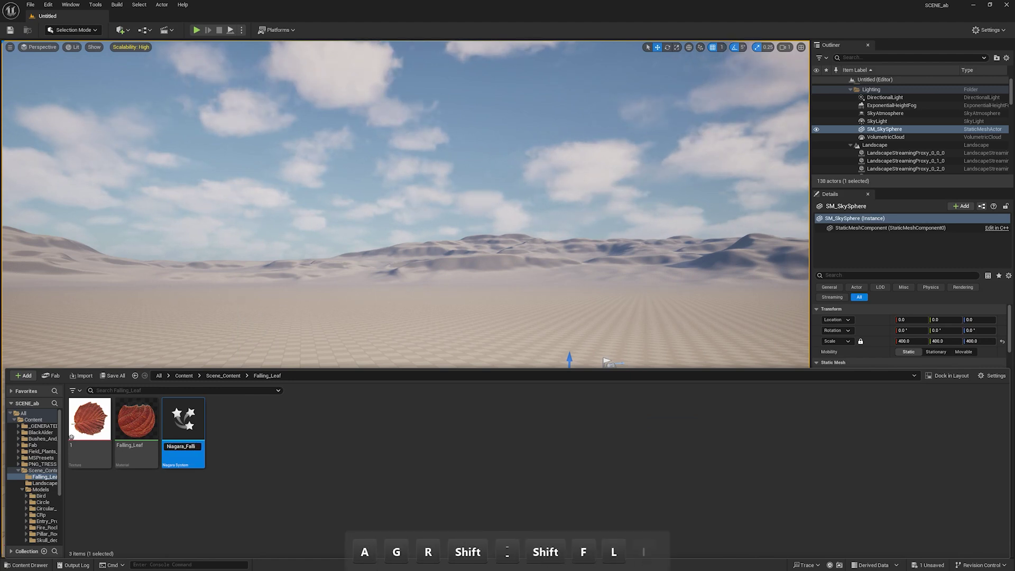
type("ng_Leafs")
key("Return")
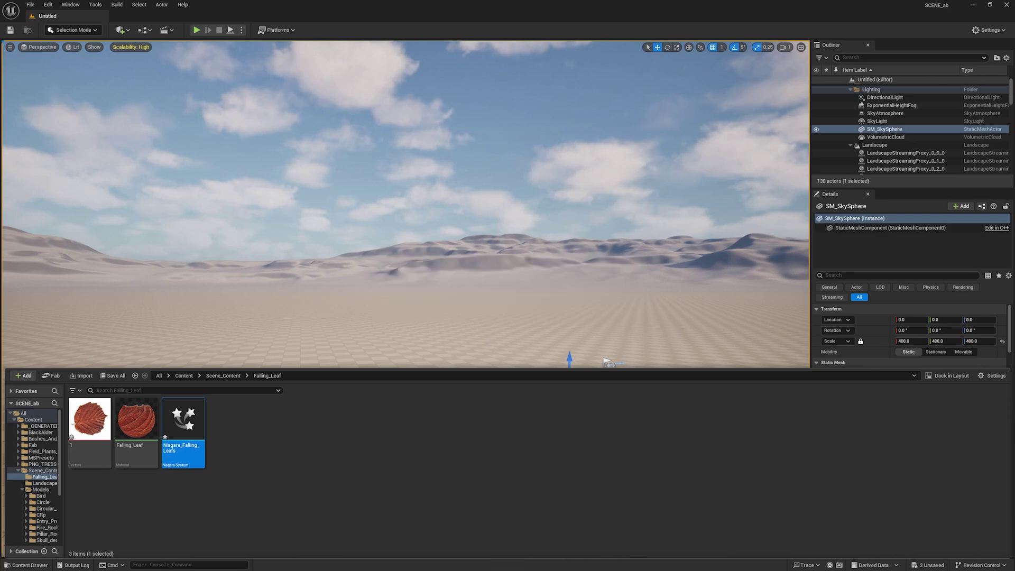
key("Return")
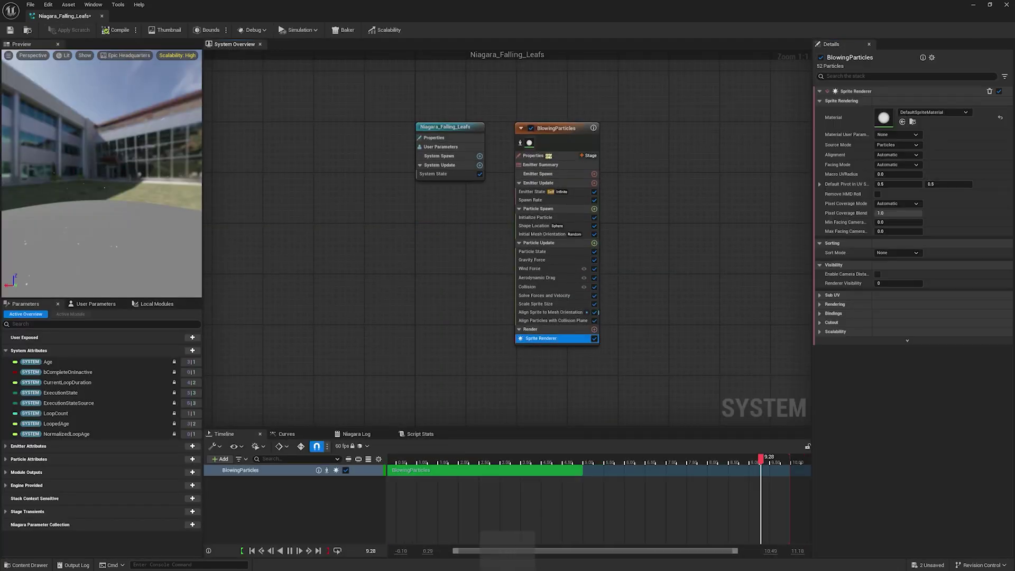
Assign the Falling_Leaf material to the BlowingParticles Sprite Renderer and check the preview.
key("ctrl+1")
left_click(556, 129)
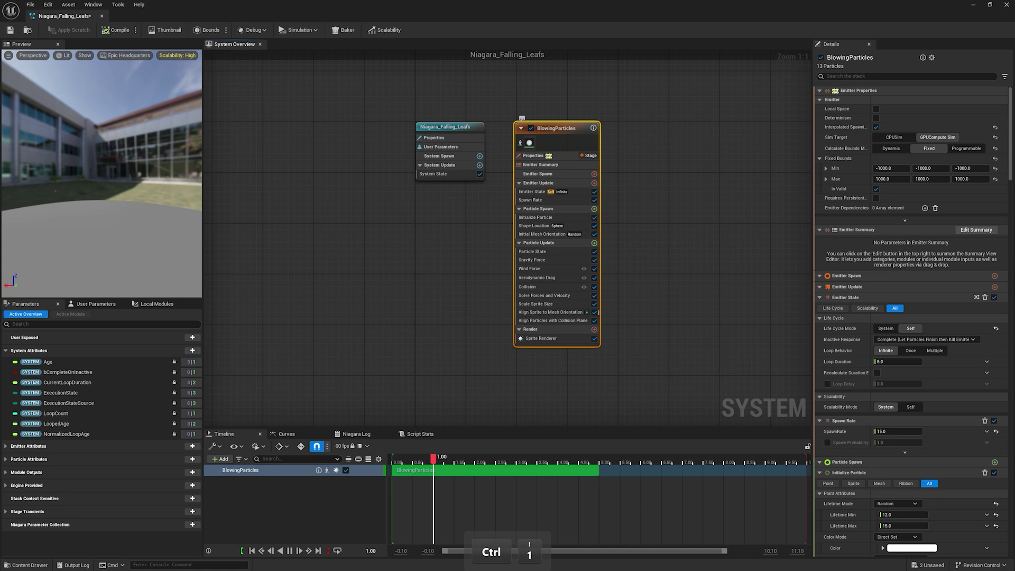
left_click(540, 338)
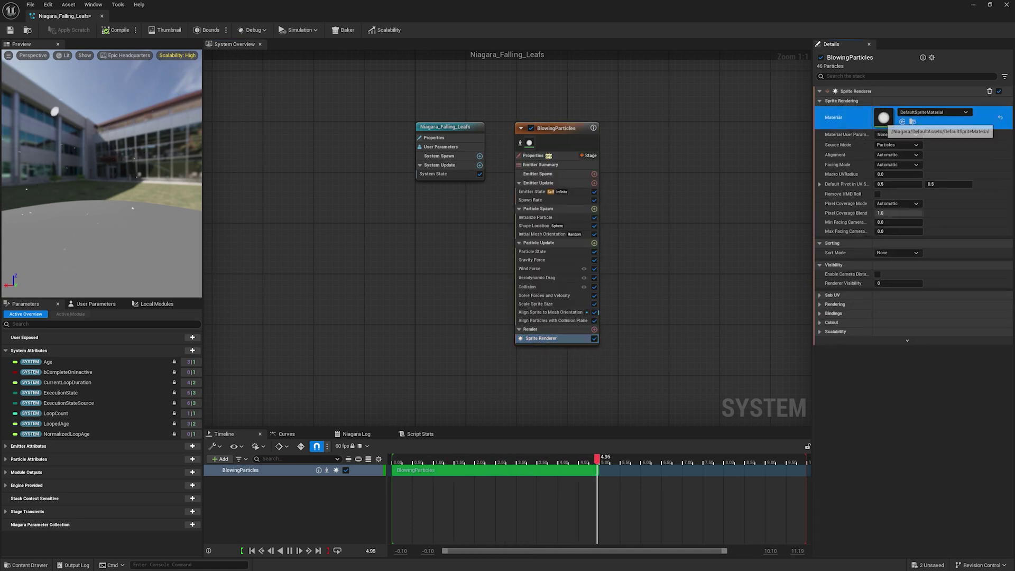
key("ctrl+space")
left_click(136, 430)
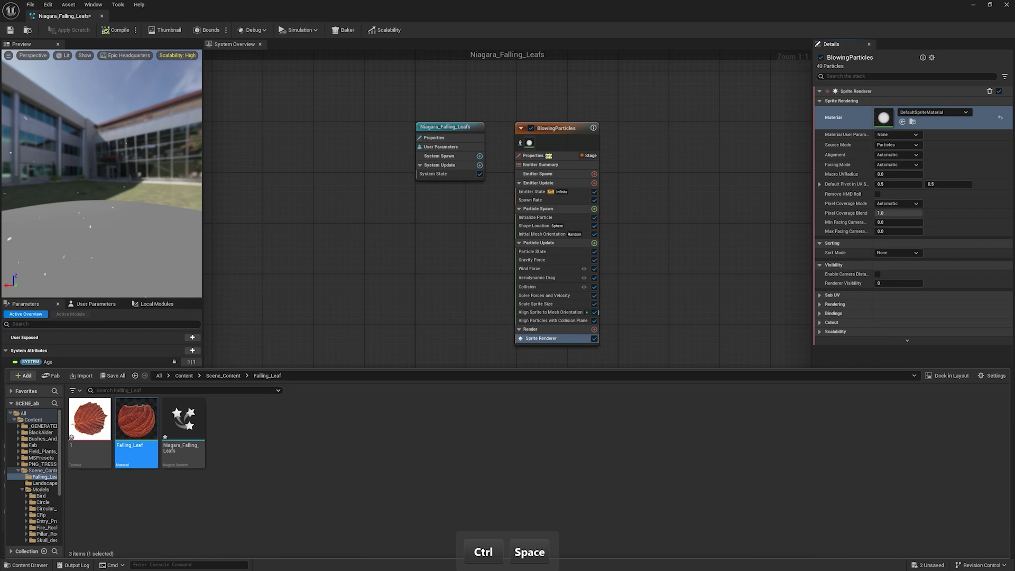
key("ctrl+space")
left_click(902, 121)
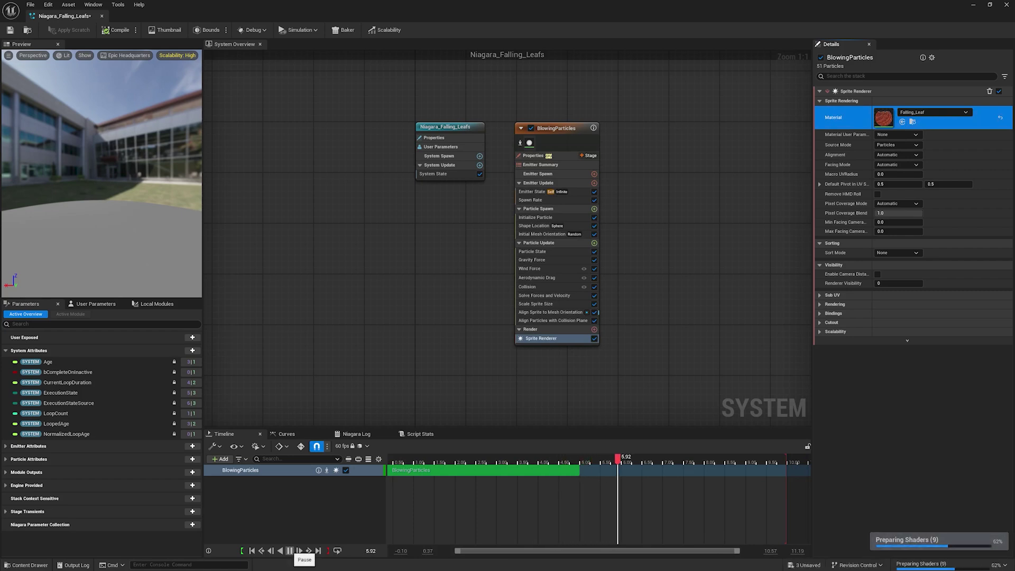
left_click(290, 551)
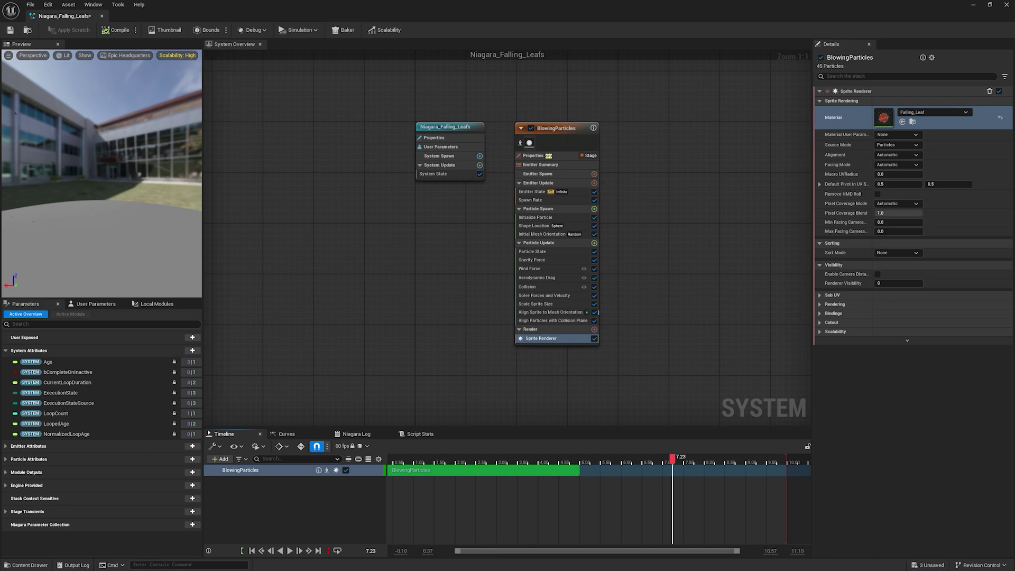
left_click(290, 550)
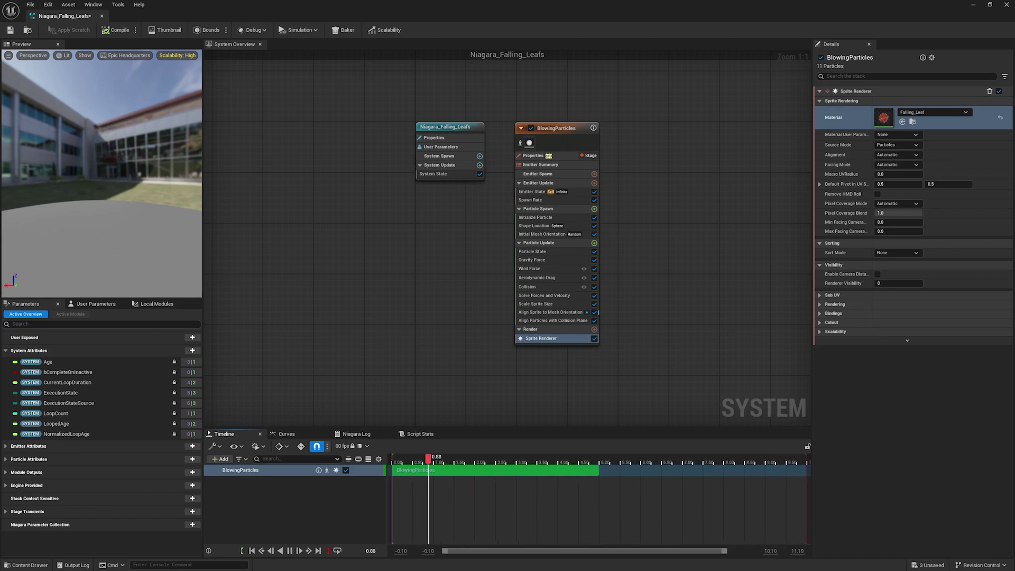
Set the Initialize Particle uniform sprite size to a minimum of 20 and maximum of 25.
left_click(550, 217)
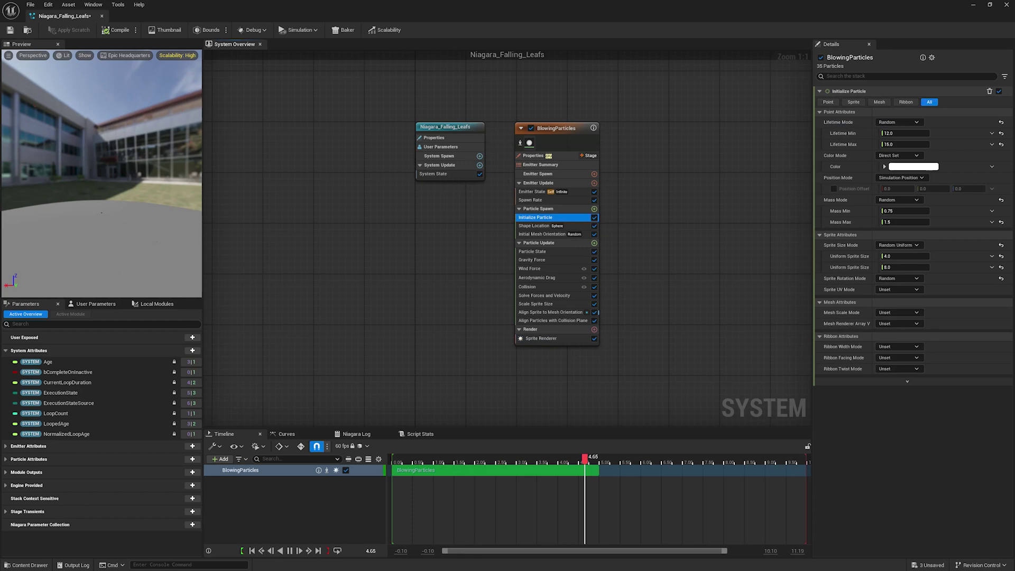
key("ctrl+1")
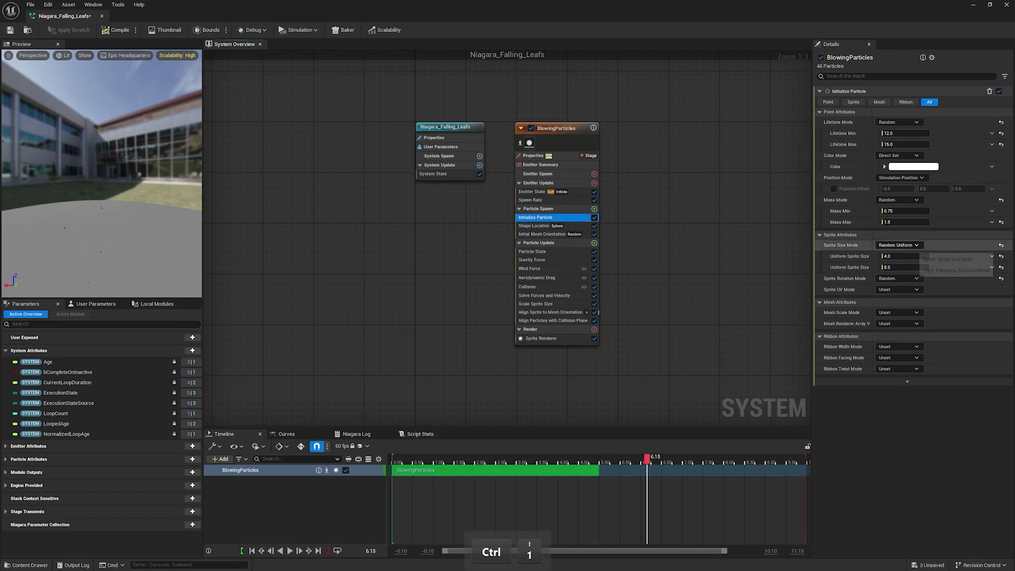
left_click(904, 256)
type("2")
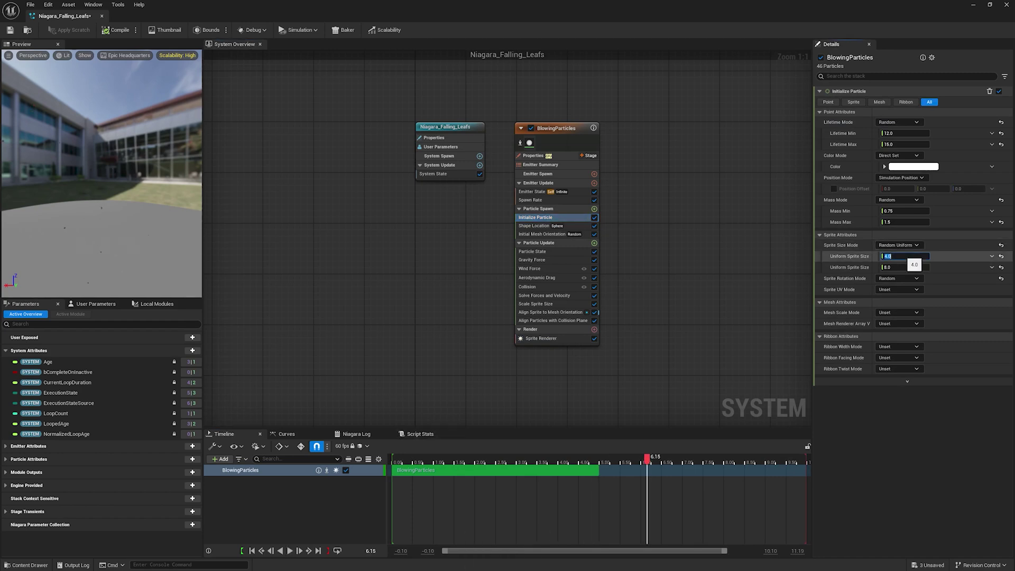
type("0")
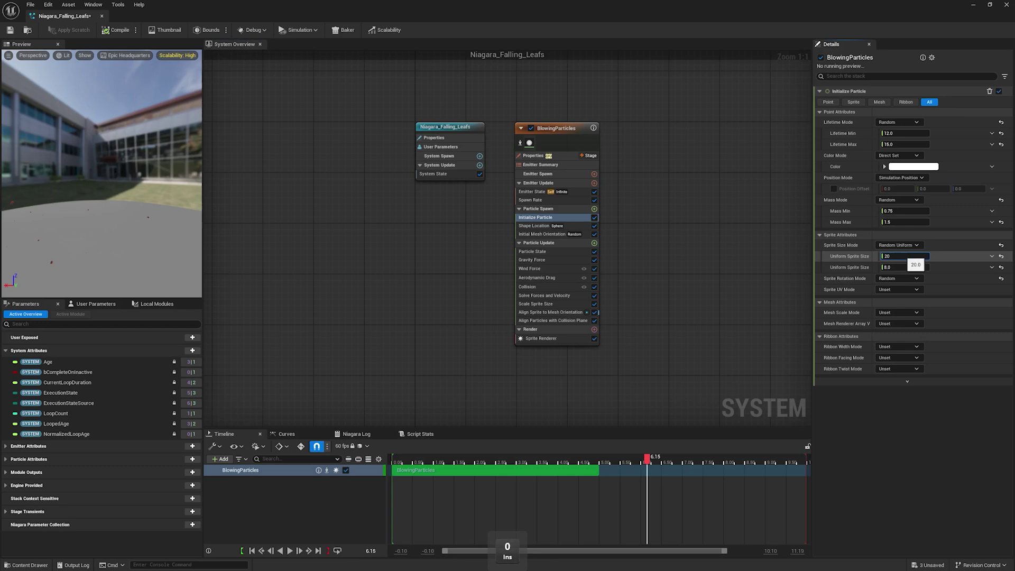
key("Return")
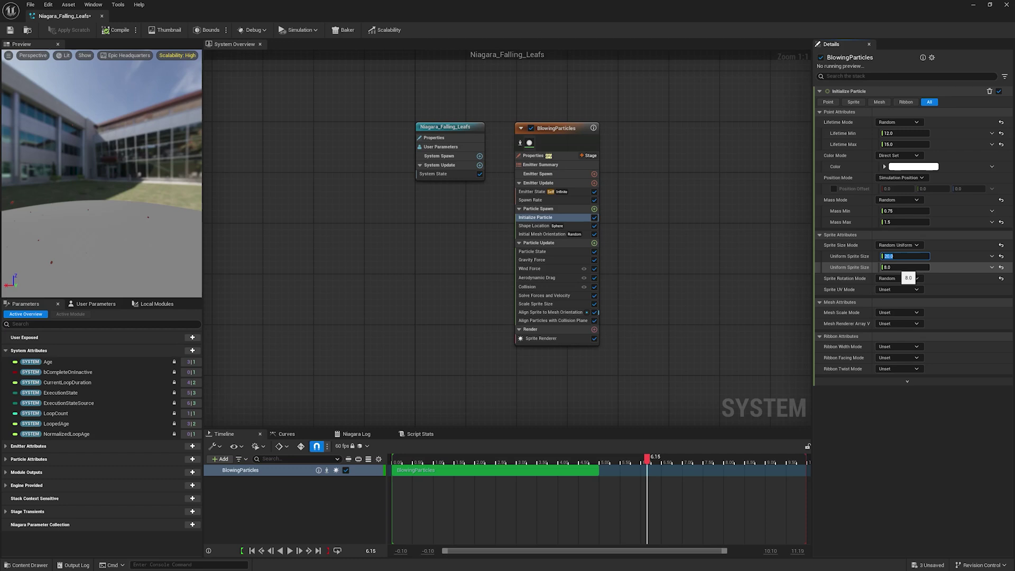
left_click(901, 268)
key("BackSpace")
type("2")
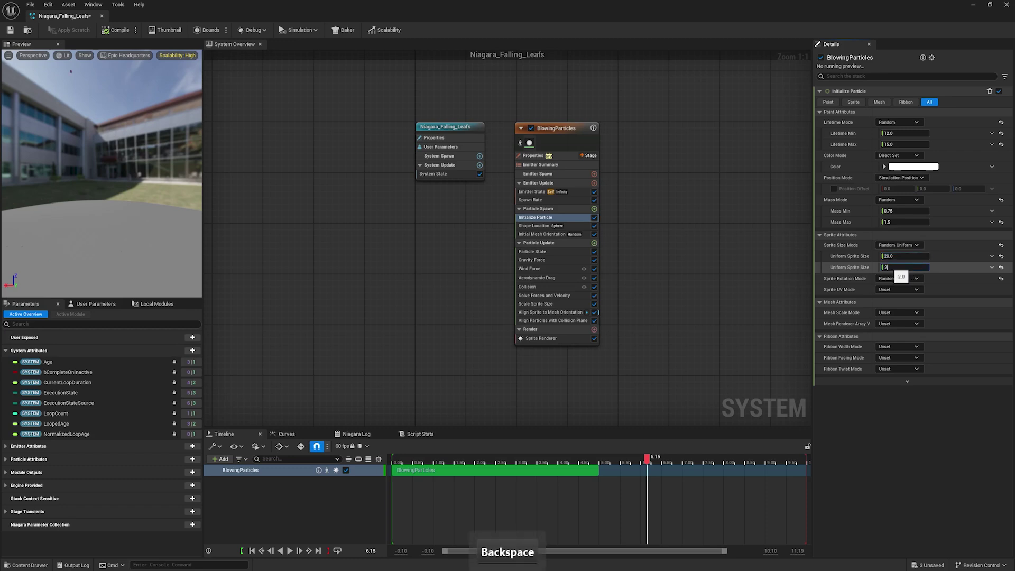
type("25")
key("Return")
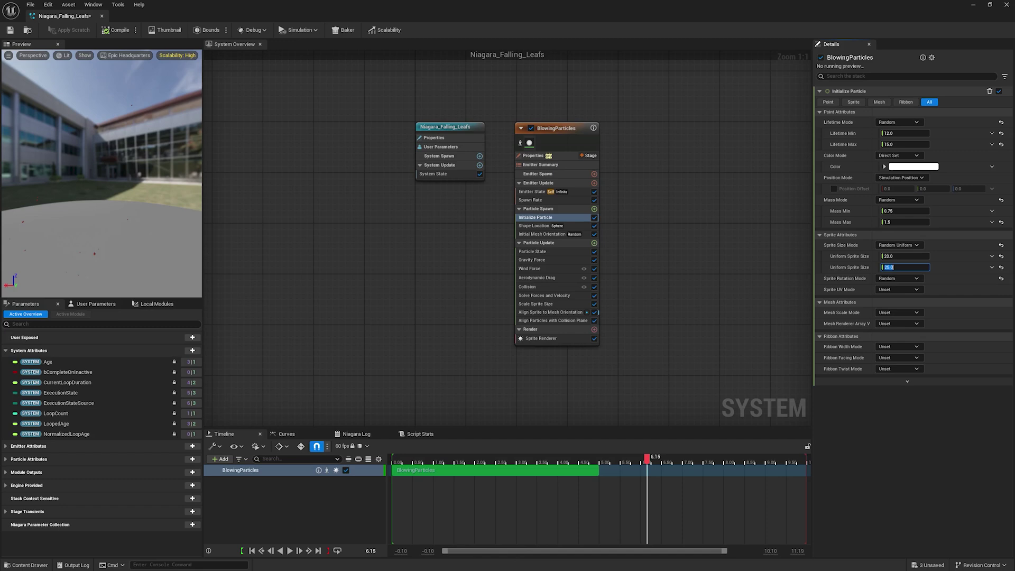
left_click(539, 200)
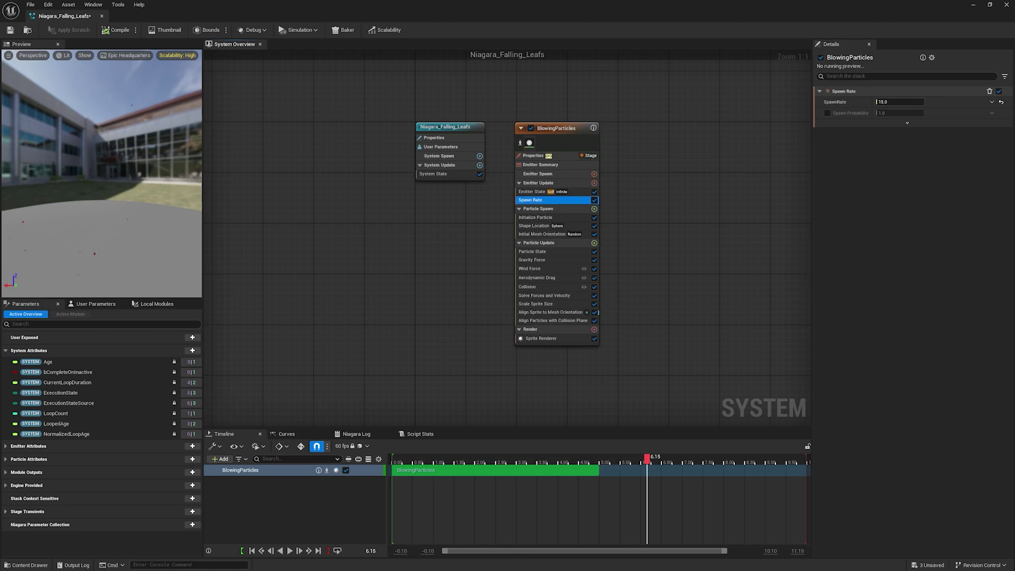
Change the SpawnRate value to 80.
left_click(890, 102)
type("80")
key("Return")
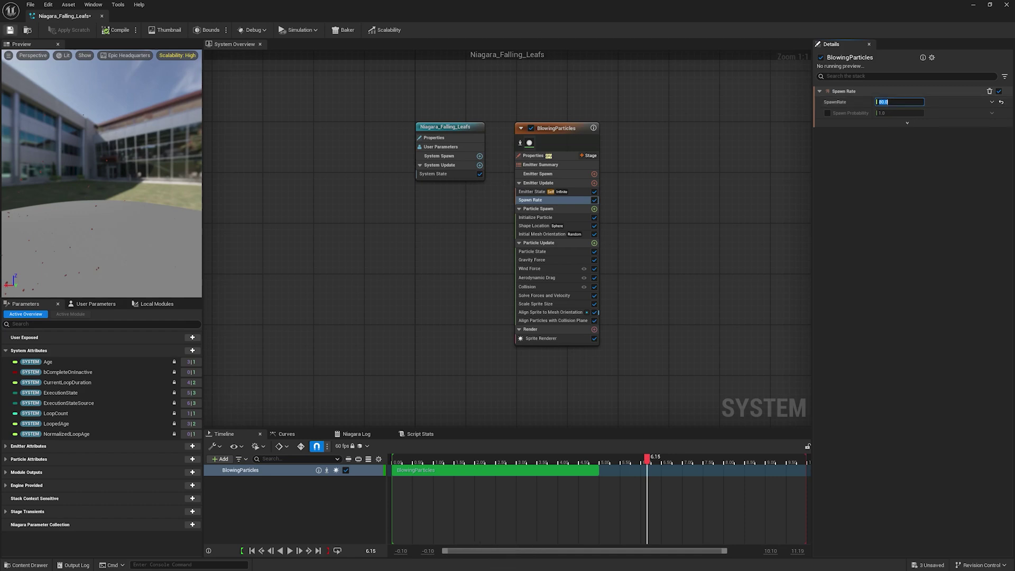
Compile and save the Niagara system along with the changed assets.
left_click(10, 30)
key("ctrl+shift+s")
left_click(566, 378)
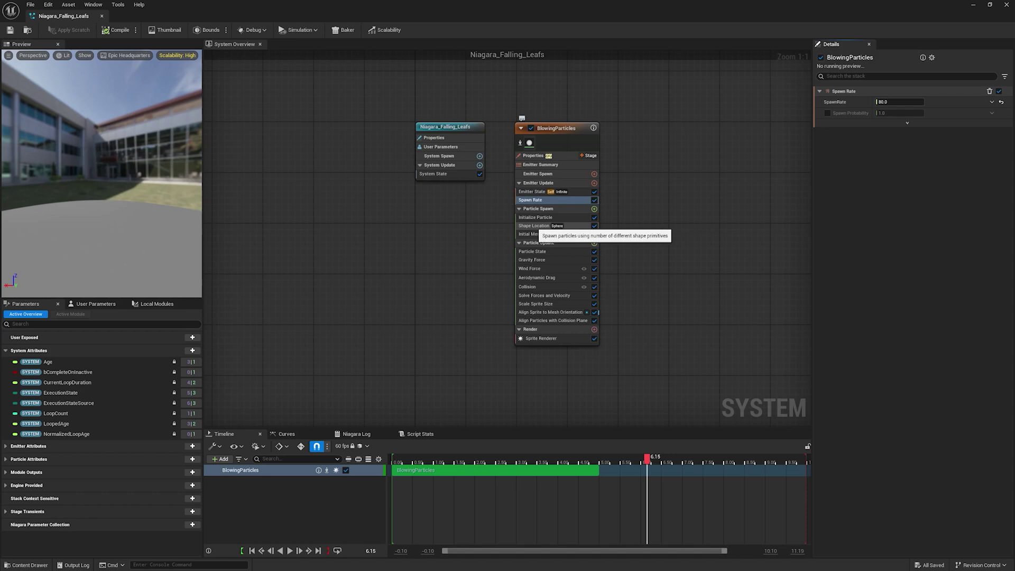
Close the Niagara editor to see the red leaves falling in the level viewport.
key("ctrl+w")
key("ctrl+1")
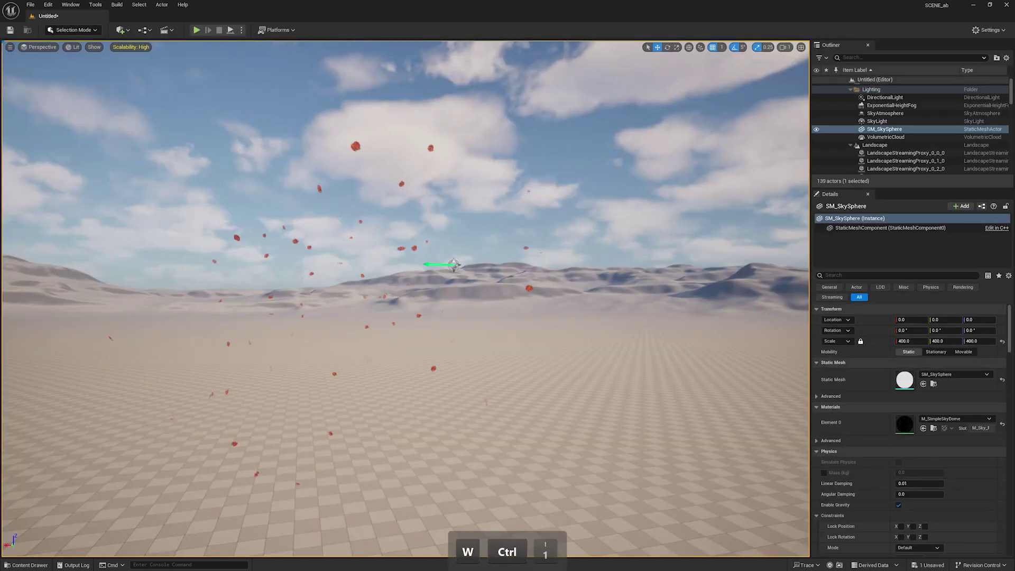